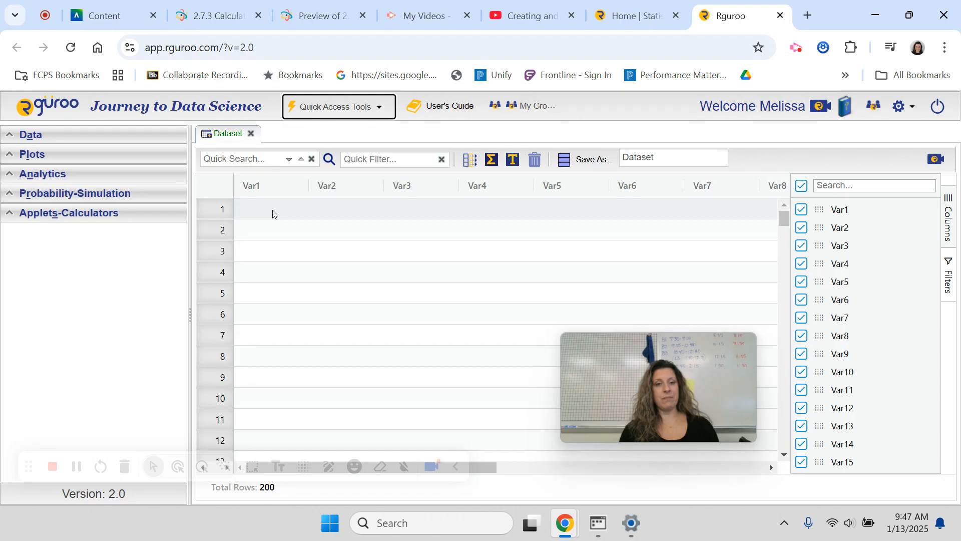
Enter the values 2, 3, 2, 1 and 0 in rows 1 to 5 of the Var1 column.
{"action": "left_click", "coordinate": [273, 214]}
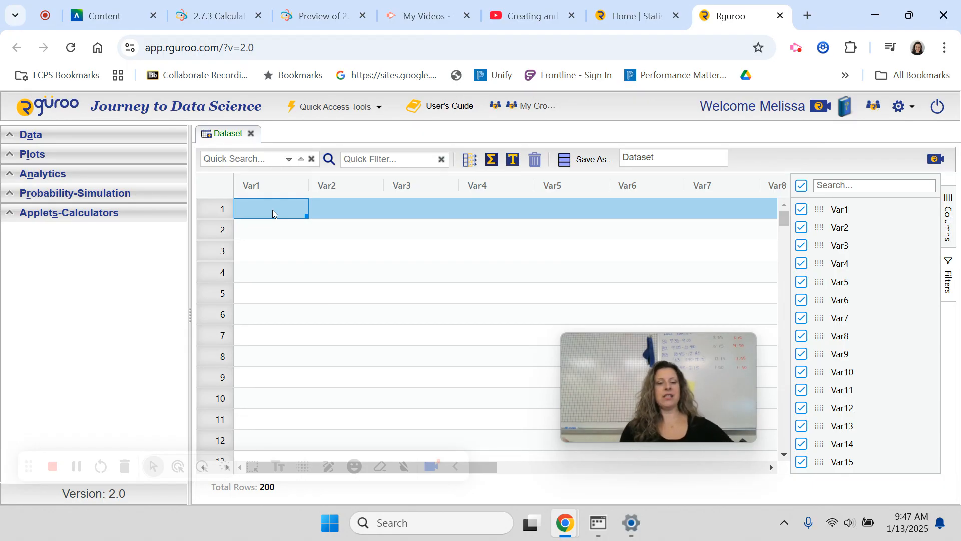
{"action": "type", "text": "2"}
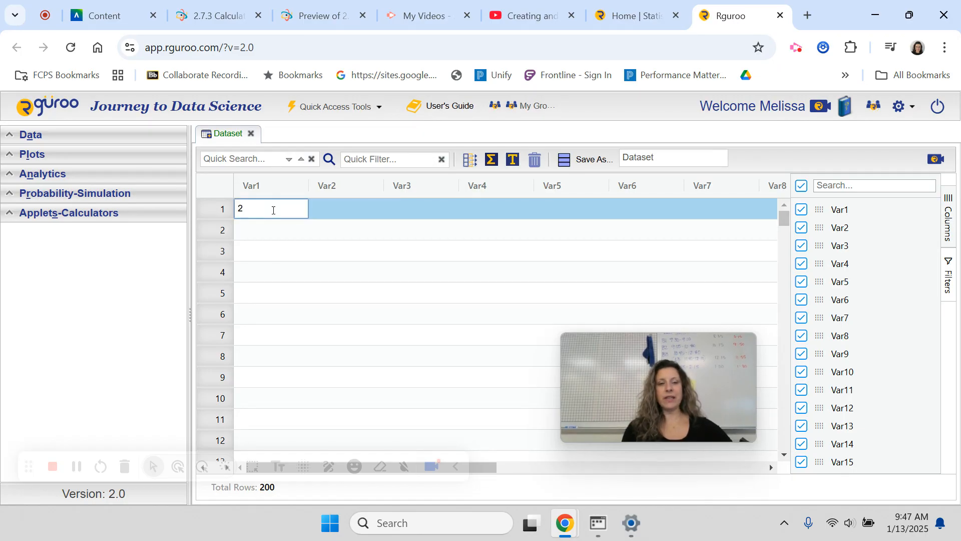
{"action": "key", "text": "Return"}
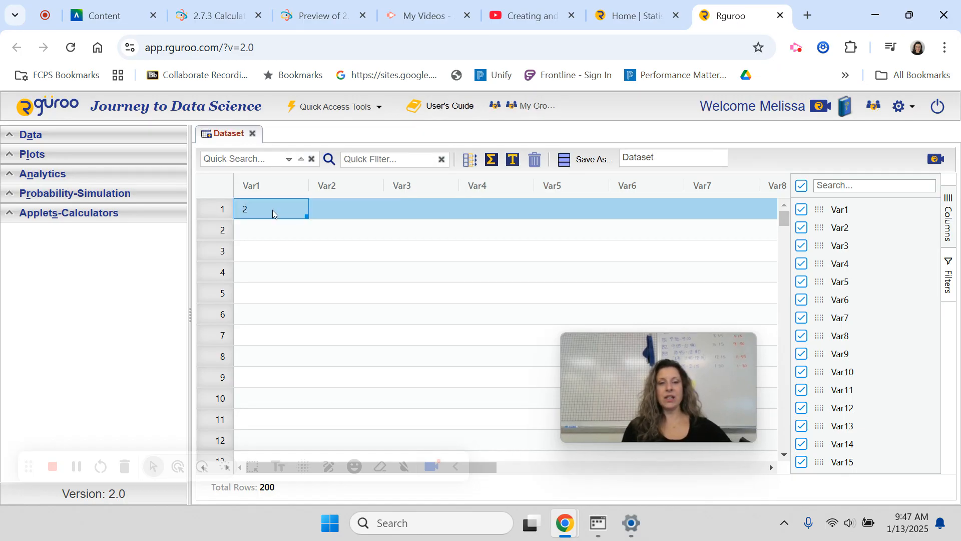
{"action": "key", "text": "Down"}
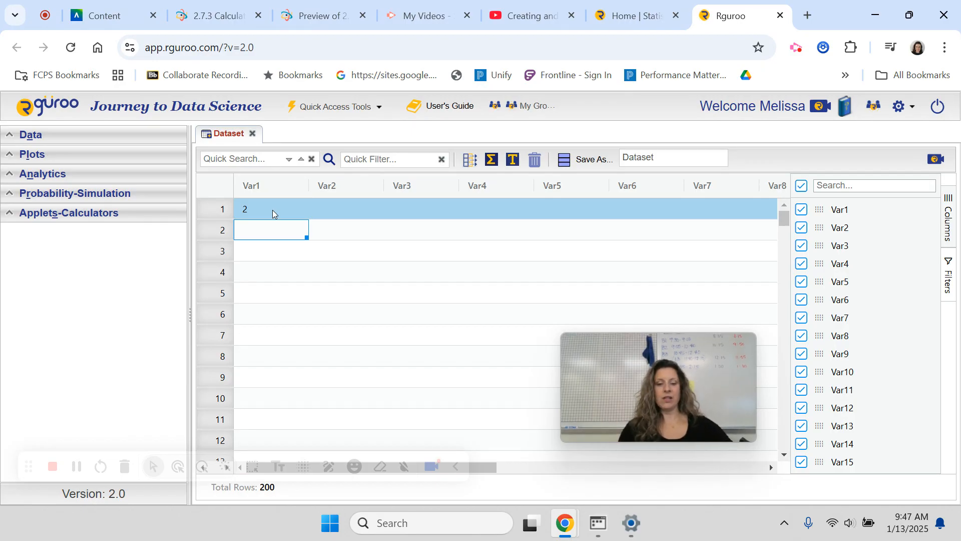
{"action": "type", "text": "3"}
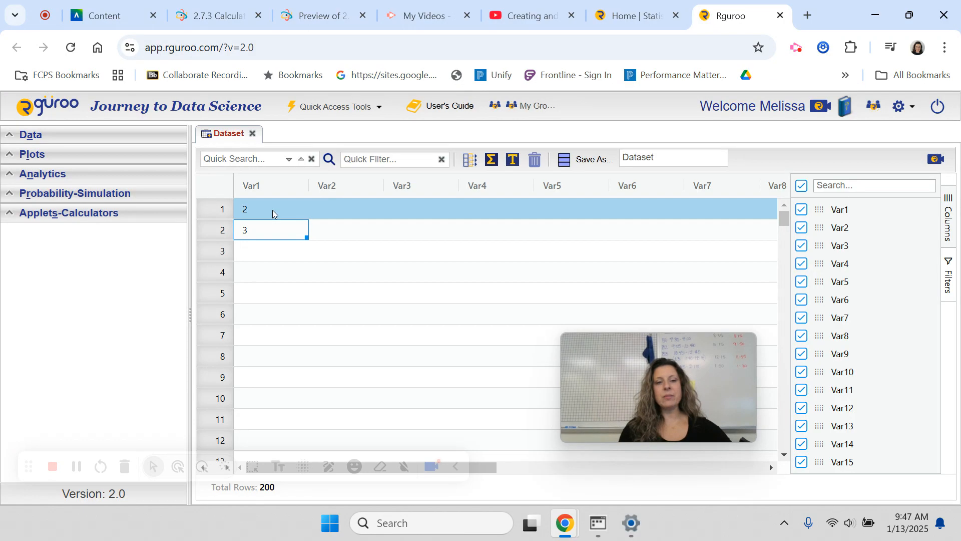
{"action": "key", "text": "Return"}
{"action": "type", "text": "2"}
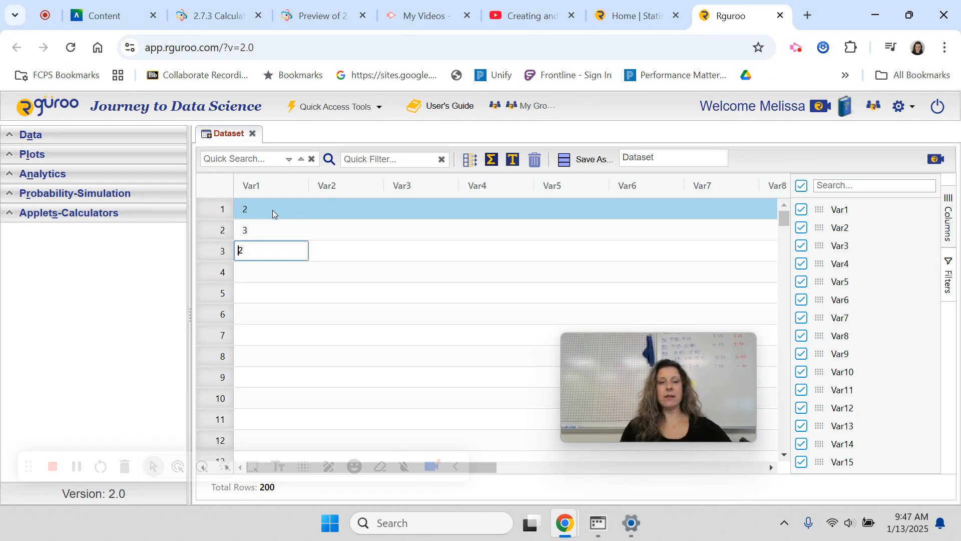
{"action": "key", "text": "Return"}
{"action": "key", "text": "Down"}
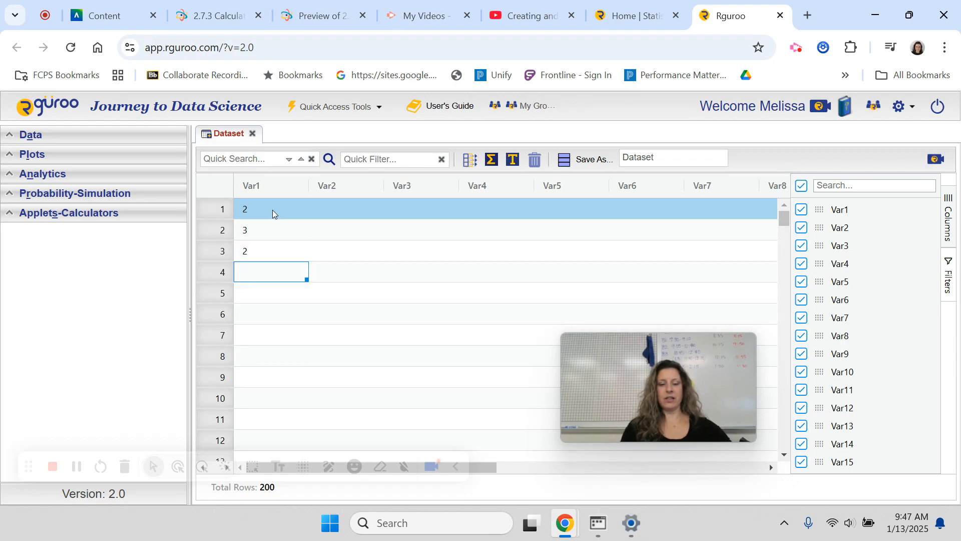
{"action": "type", "text": "1"}
{"action": "key", "text": "Return"}
{"action": "key", "text": "Down"}
{"action": "type", "text": "0"}
{"action": "key", "text": "Return"}
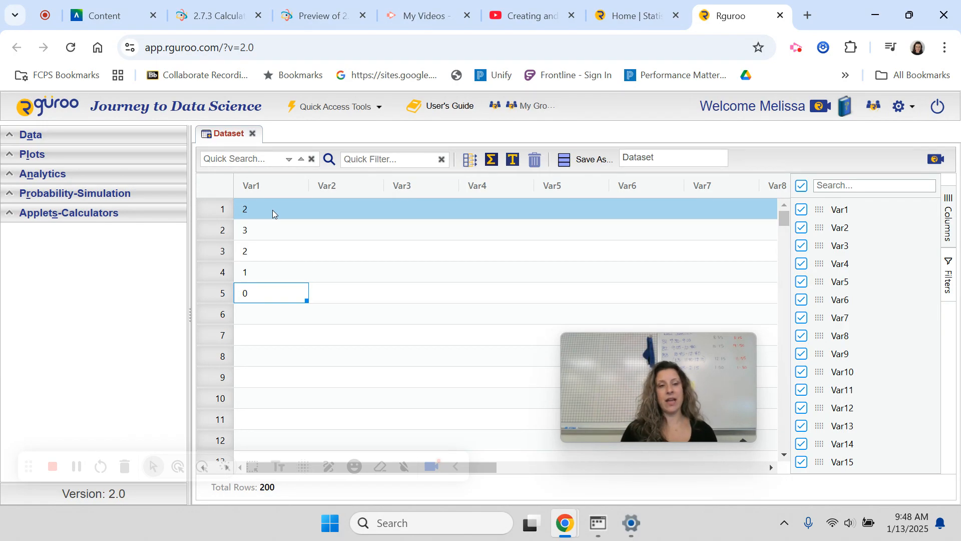
{"action": "left_click", "coordinate": [273, 318]}
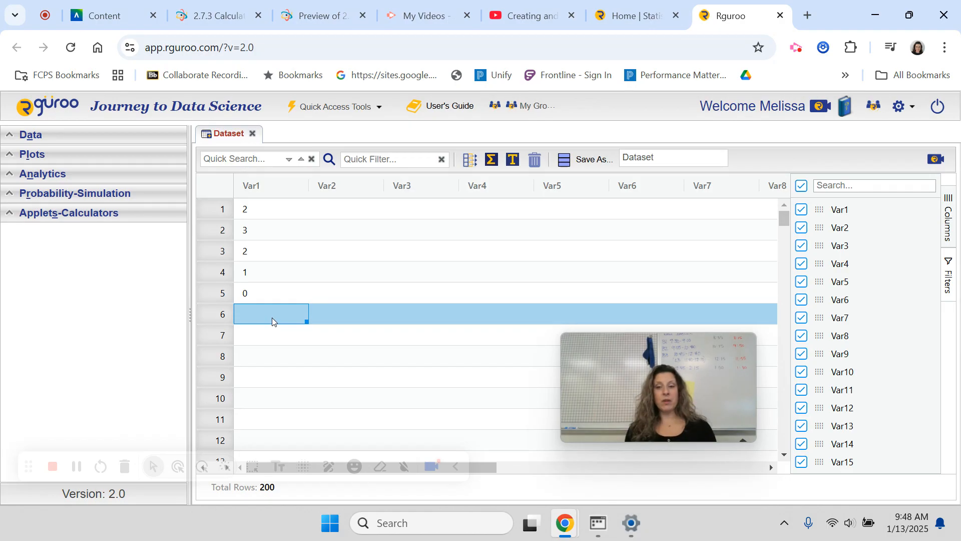
Sort the Var1 column in descending order and rename the variable Siblings.
{"action": "left_click", "coordinate": [265, 192]}
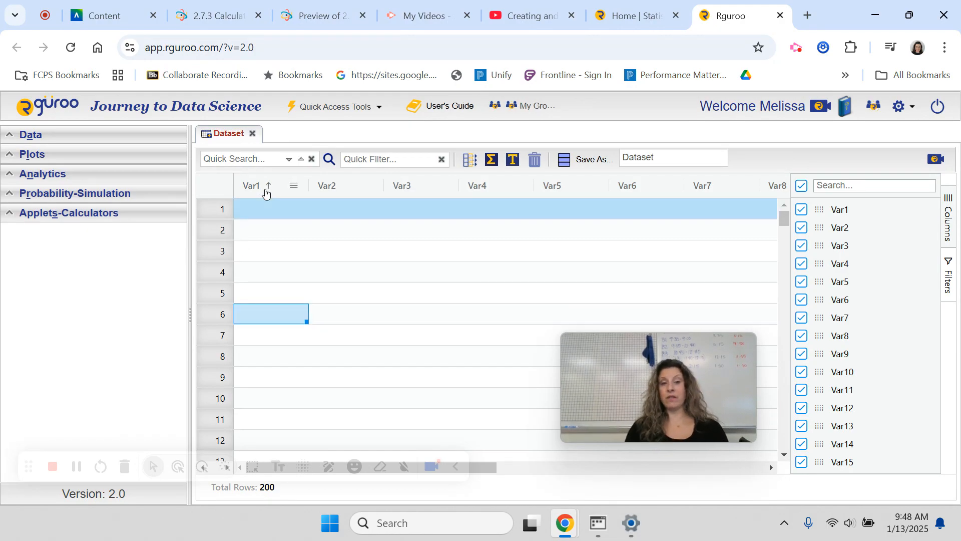
{"action": "left_click", "coordinate": [265, 191]}
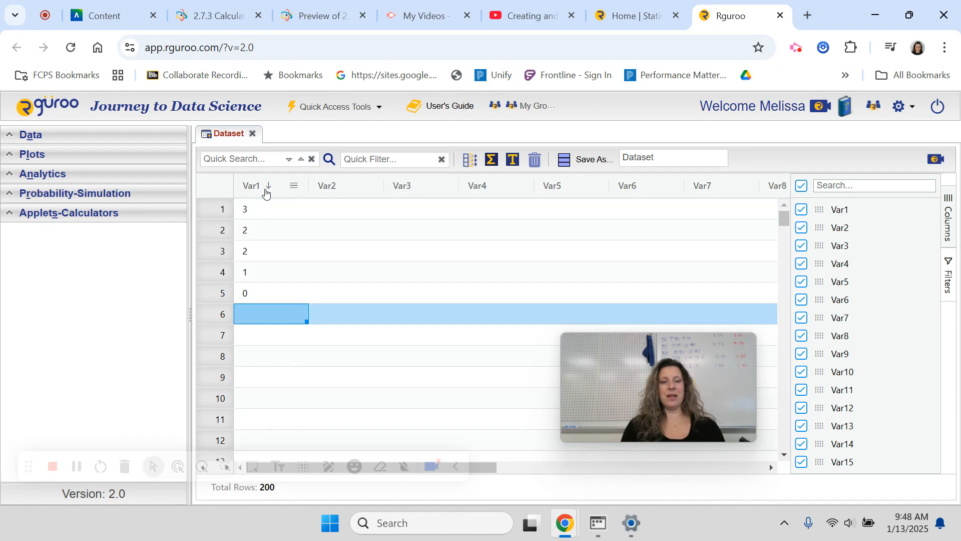
{"action": "left_click", "coordinate": [296, 188]}
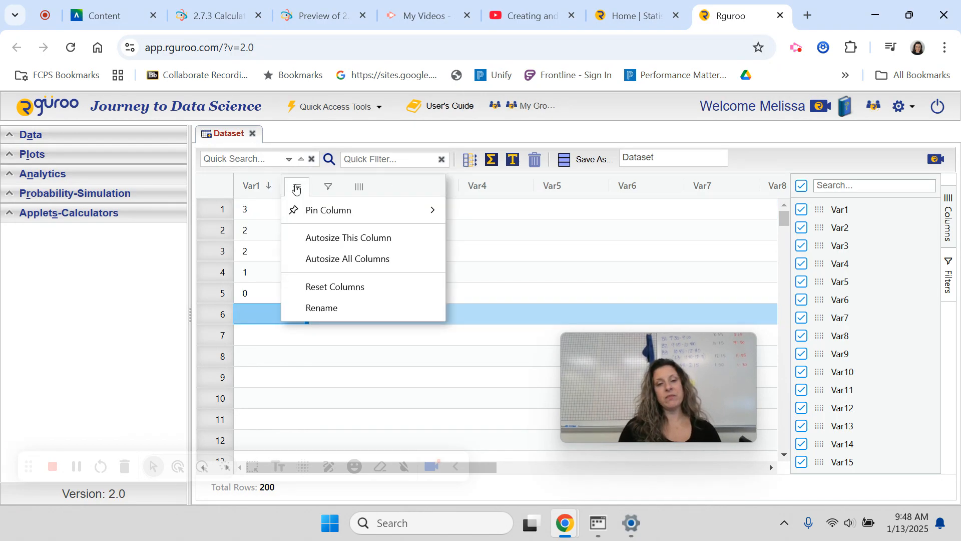
{"action": "left_click", "coordinate": [326, 307]}
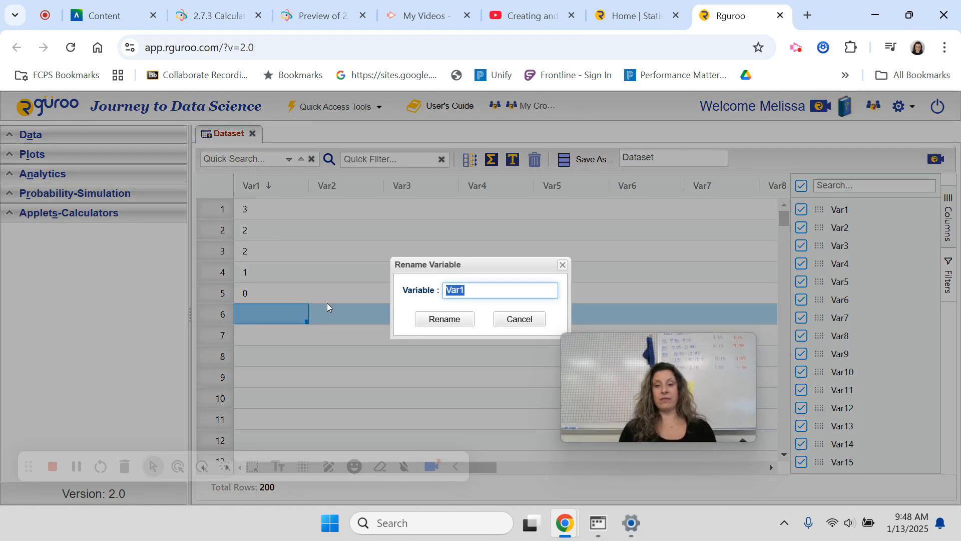
{"action": "type", "text": "S"}
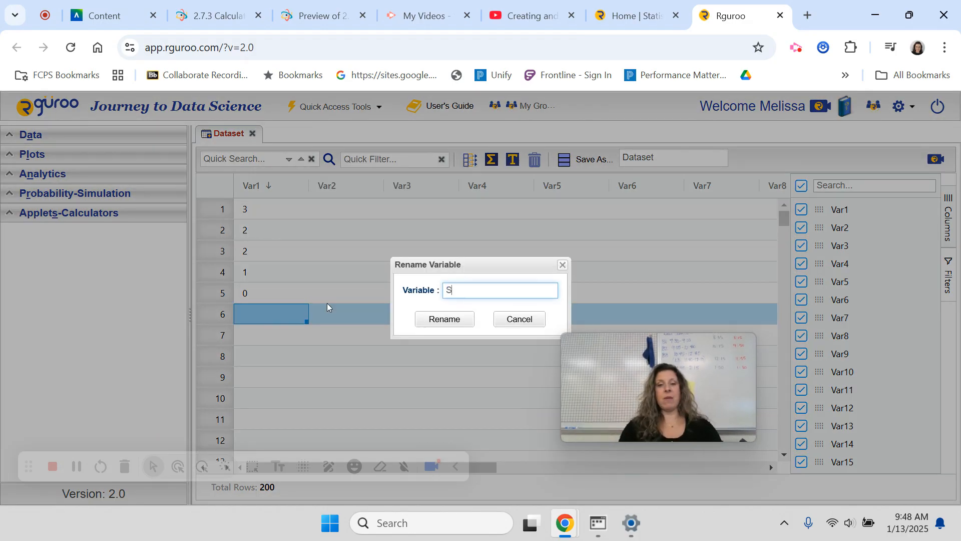
{"action": "type", "text": "iblings"}
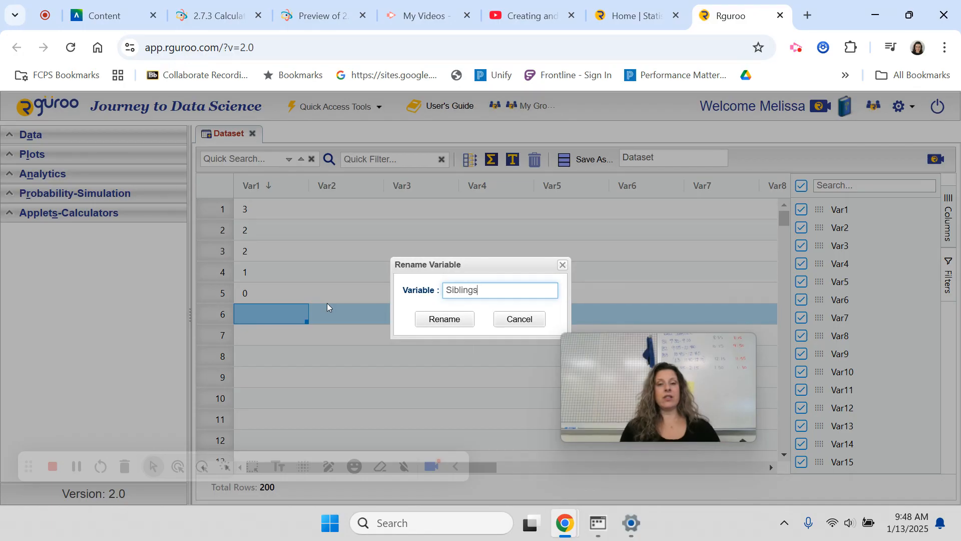
{"action": "left_click", "coordinate": [427, 320]}
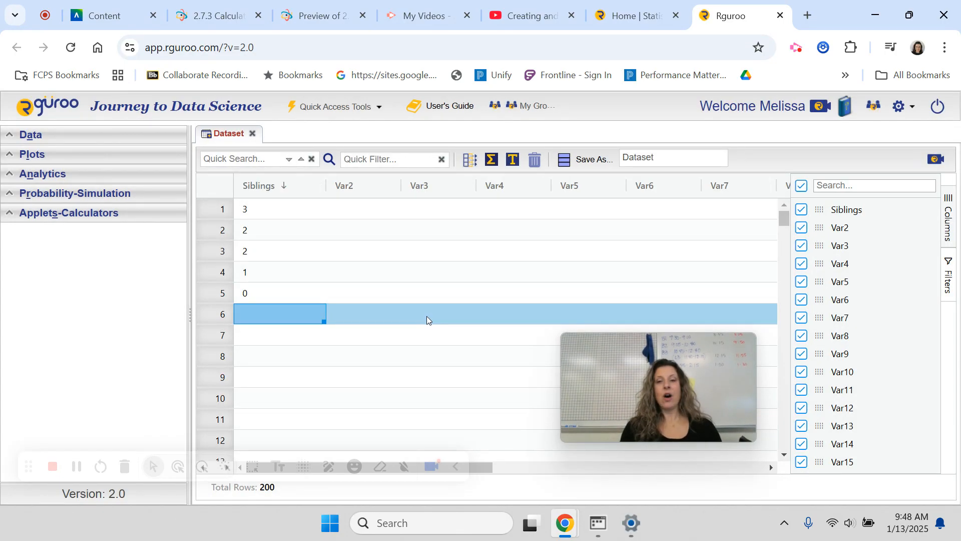
Save the dataset under the name Siblings.
{"action": "left_click_drag", "start_coordinate": [661, 161], "coordinate": [621, 156]}
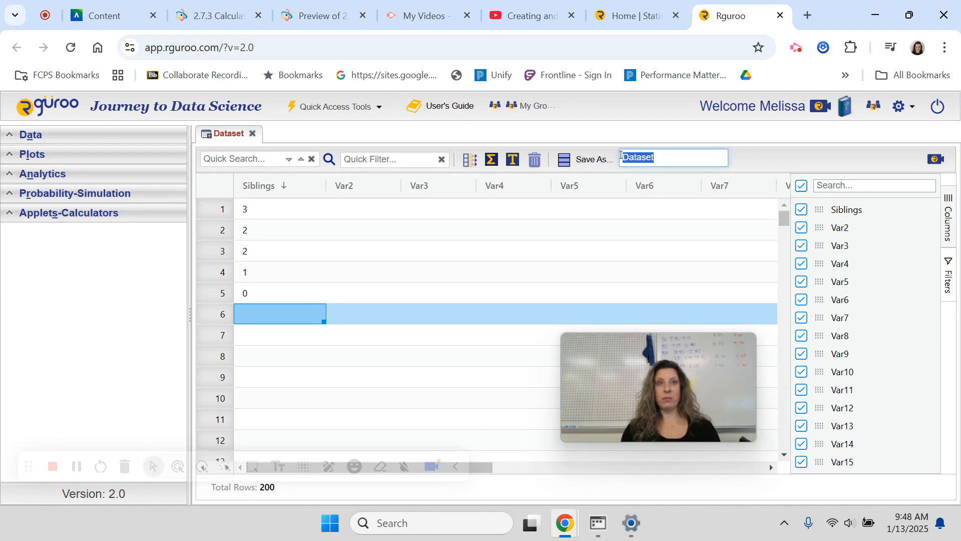
{"action": "type", "text": "Sibm"}
{"action": "key", "text": "BackSpace"}
{"action": "type", "text": "lings"}
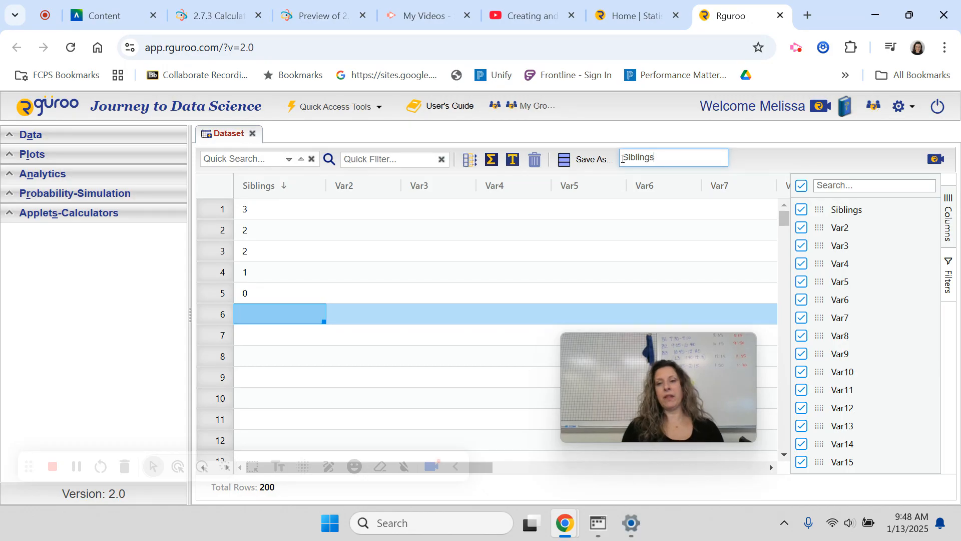
{"action": "left_click", "coordinate": [580, 159]}
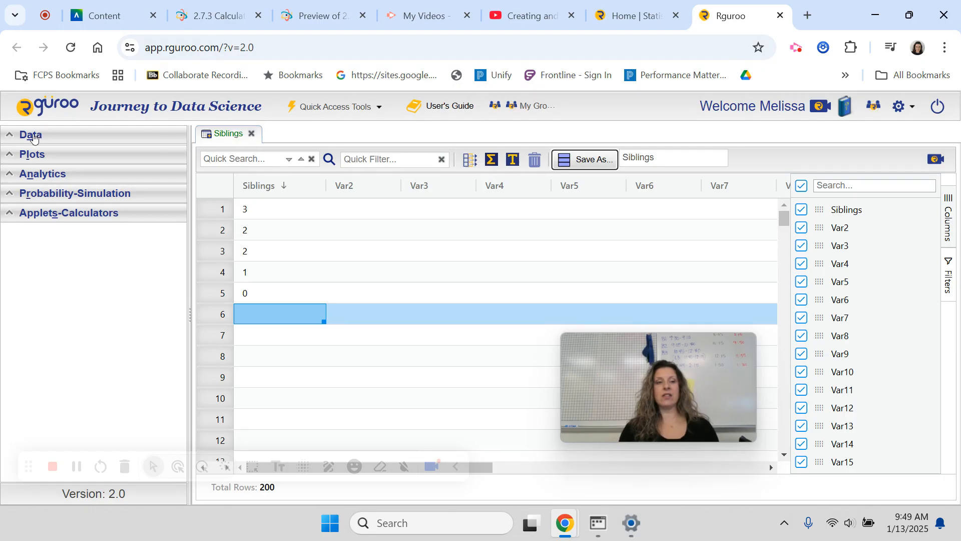
Create a new blank dataset with 200 rows and 15 columns and select its first Var1 cell.
{"action": "left_click", "coordinate": [32, 138]}
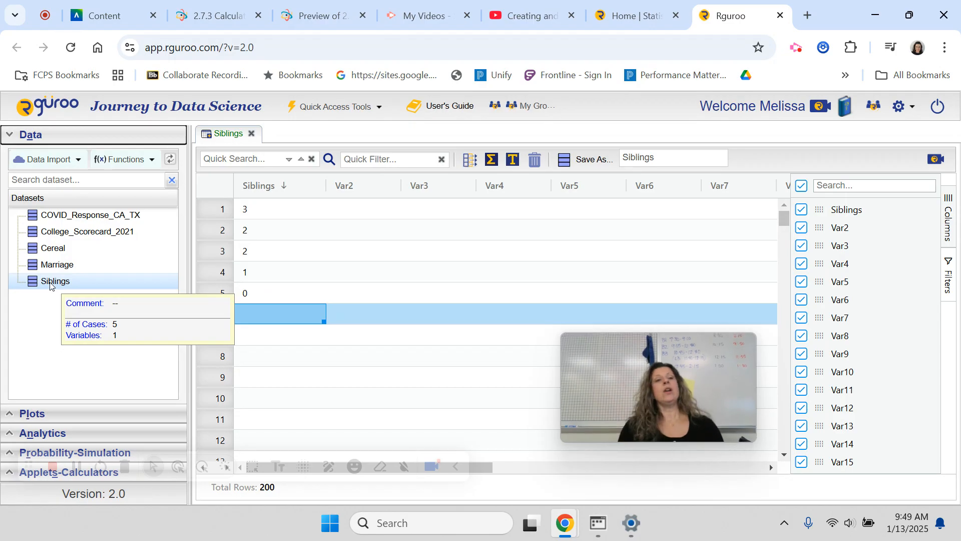
{"action": "left_click", "coordinate": [78, 161]}
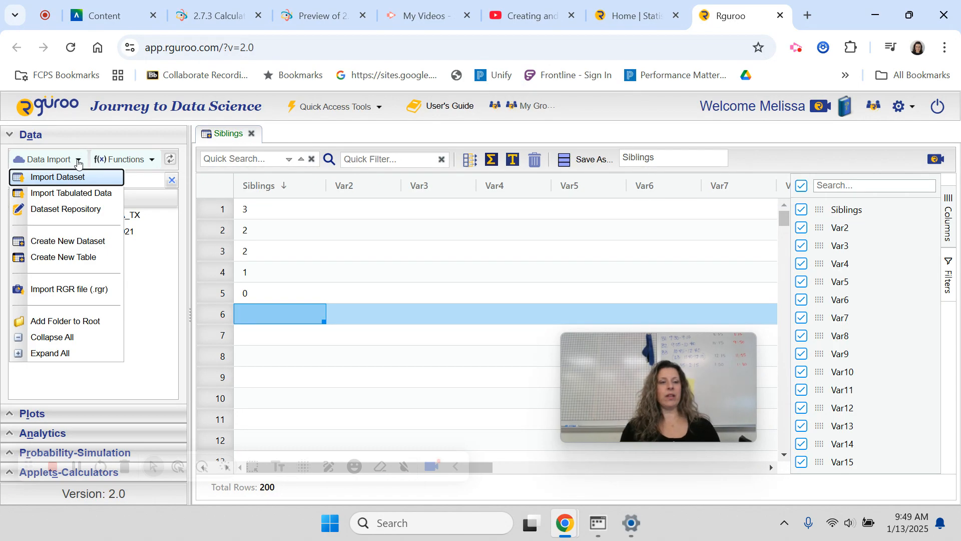
{"action": "left_click", "coordinate": [69, 249]}
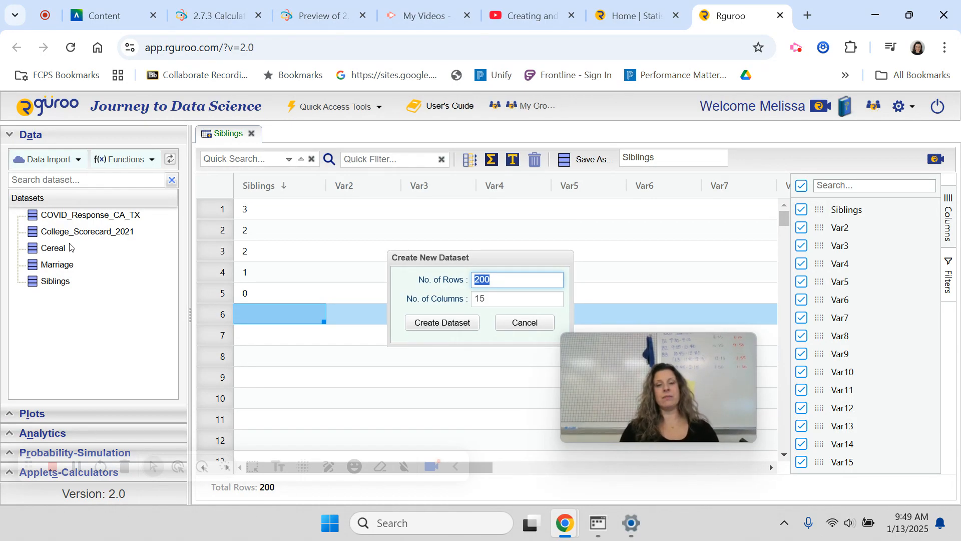
{"action": "left_click", "coordinate": [431, 323]}
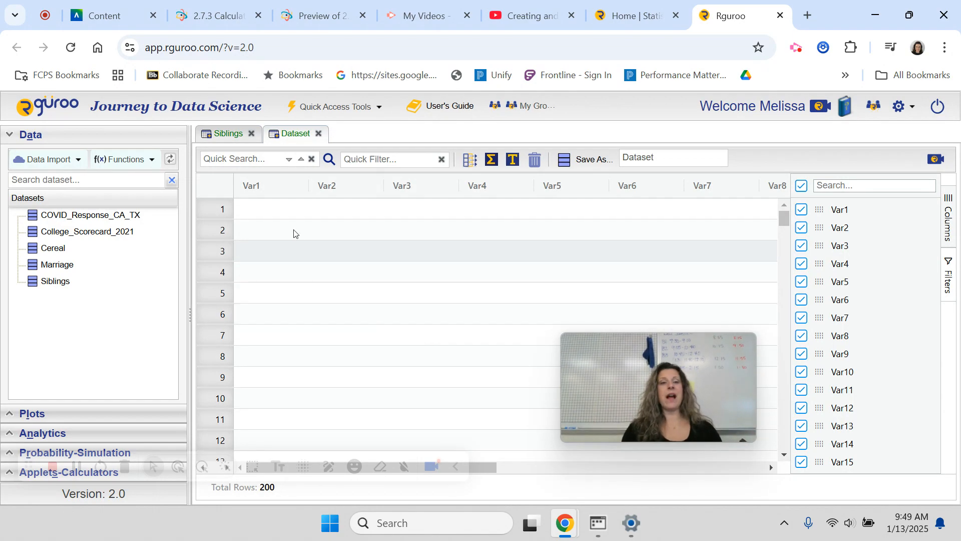
{"action": "left_click", "coordinate": [262, 209]}
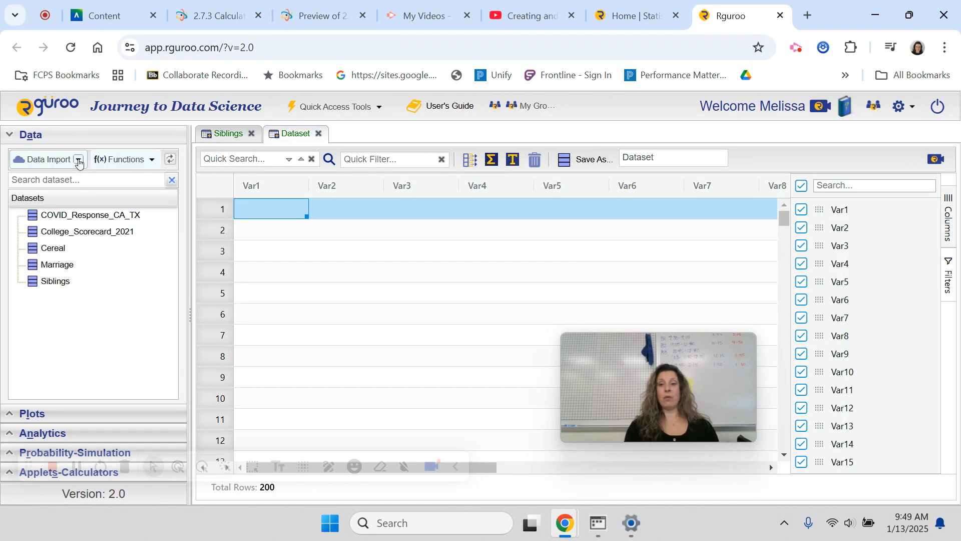
Switch to the Knewton assignment preview, review the car mileage question, and download its dataset as a CSV file.
{"action": "left_click", "coordinate": [317, 17]}
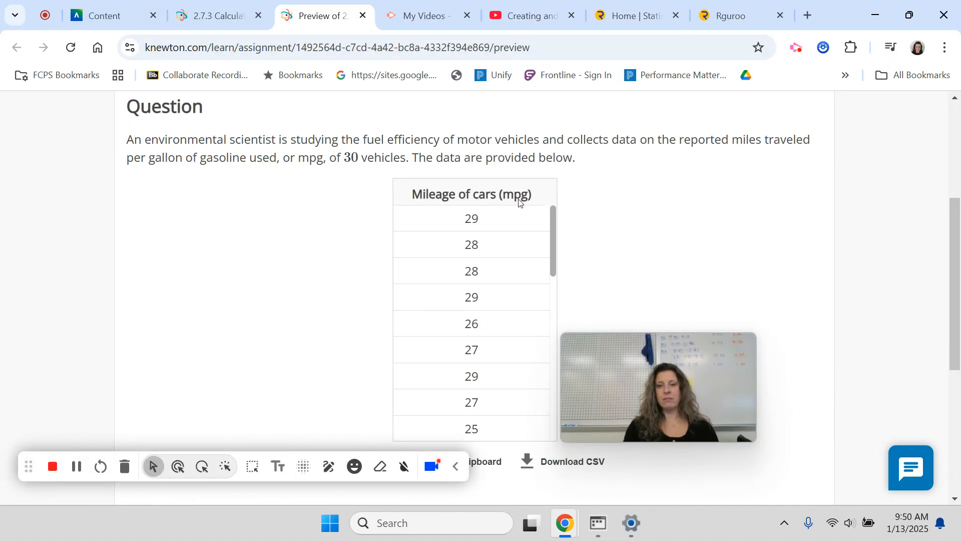
{"action": "scroll", "coordinate": [639, 219], "scroll_direction": "down", "scroll_amount": 2}
{"action": "scroll", "coordinate": [639, 219], "scroll_direction": "down", "scroll_amount": 3}
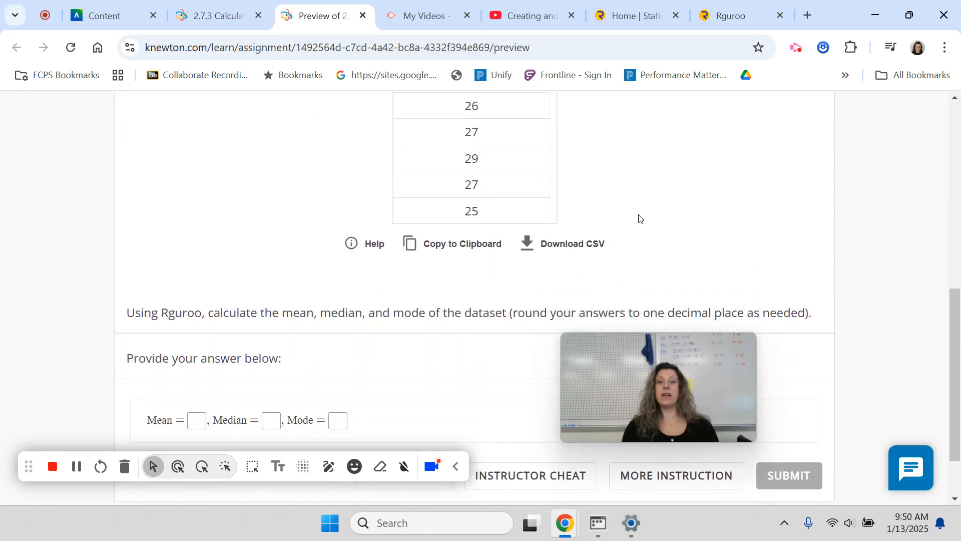
{"action": "scroll", "coordinate": [639, 219], "scroll_direction": "up", "scroll_amount": 3}
{"action": "scroll", "coordinate": [639, 218], "scroll_direction": "down", "scroll_amount": 1}
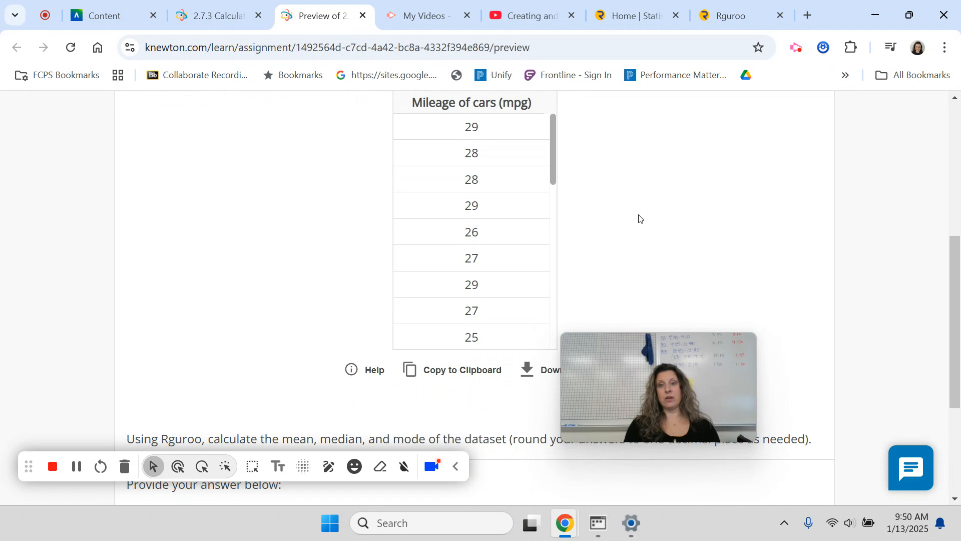
{"action": "mouse_move", "coordinate": [552, 137]}
{"action": "left_mouse_down"}
{"action": "mouse_move", "coordinate": [569, 314]}
{"action": "mouse_move", "coordinate": [558, 125]}
{"action": "left_mouse_up"}
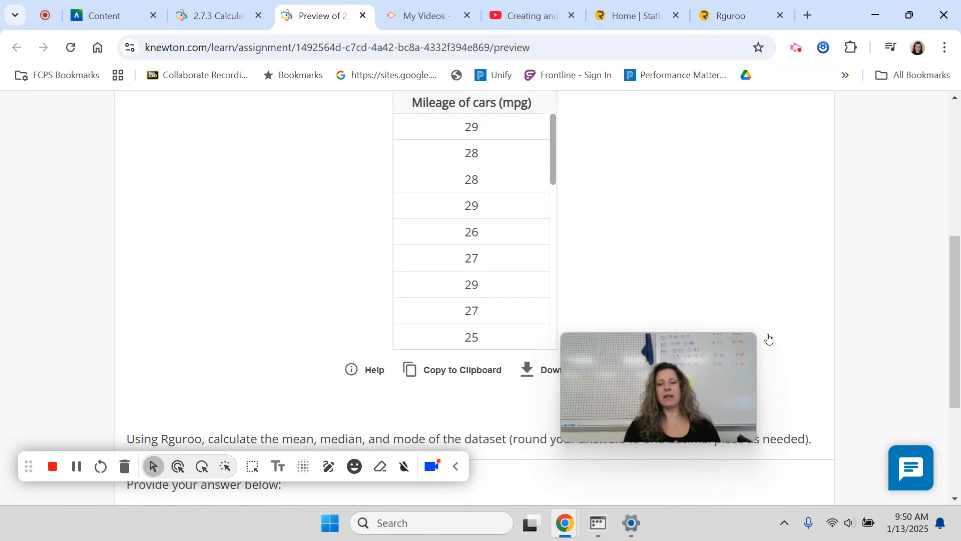
{"action": "mouse_move", "coordinate": [623, 366]}
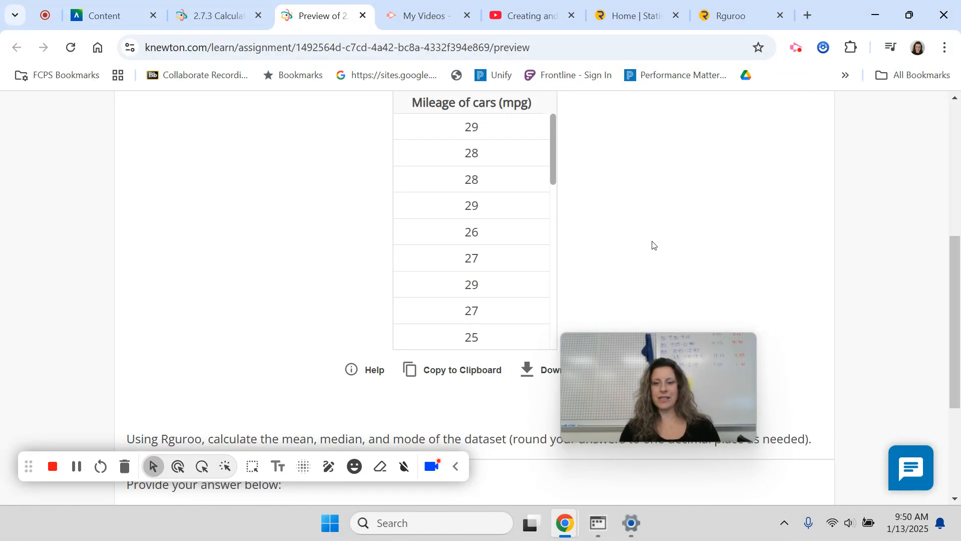
{"action": "left_click", "coordinate": [547, 371]}
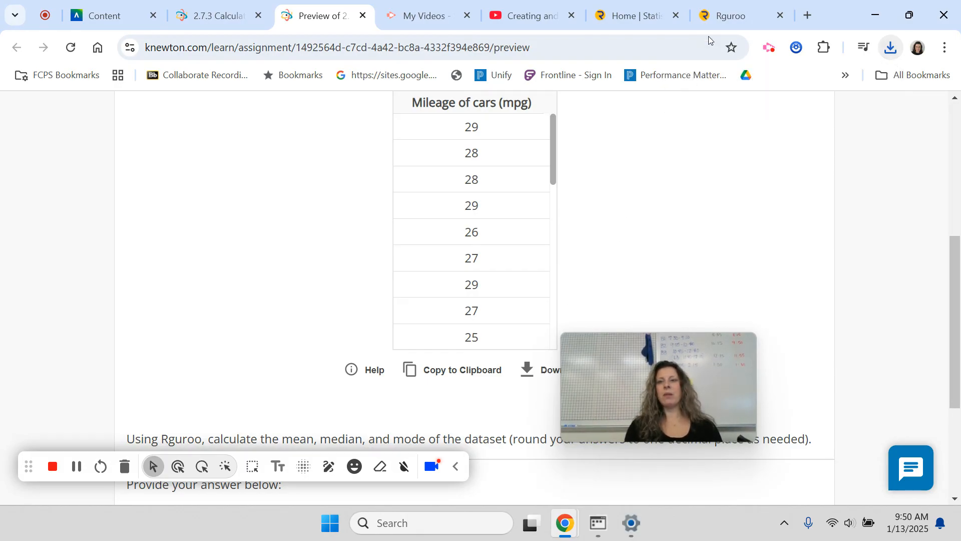
{"action": "left_click", "coordinate": [751, 17]}
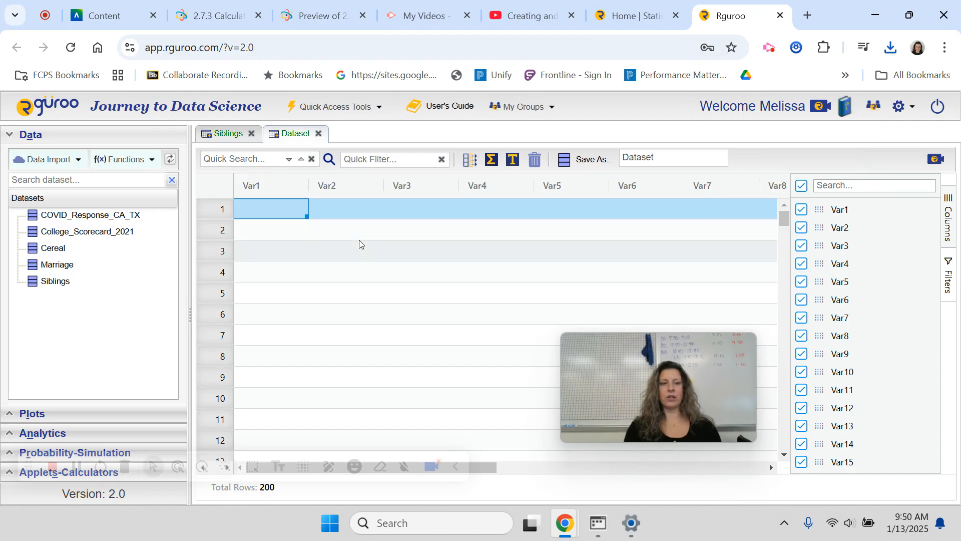
{"action": "left_click", "coordinate": [79, 159]}
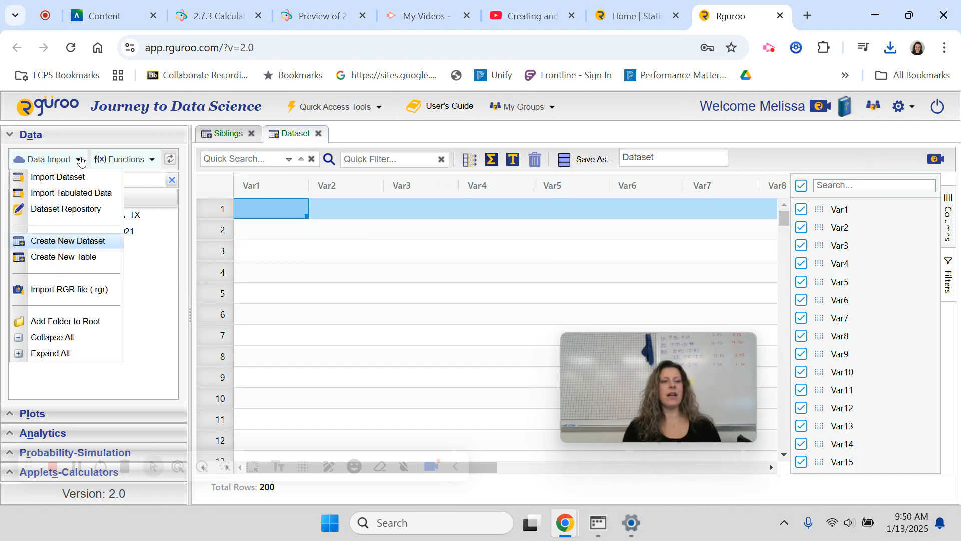
{"action": "left_click", "coordinate": [59, 179]}
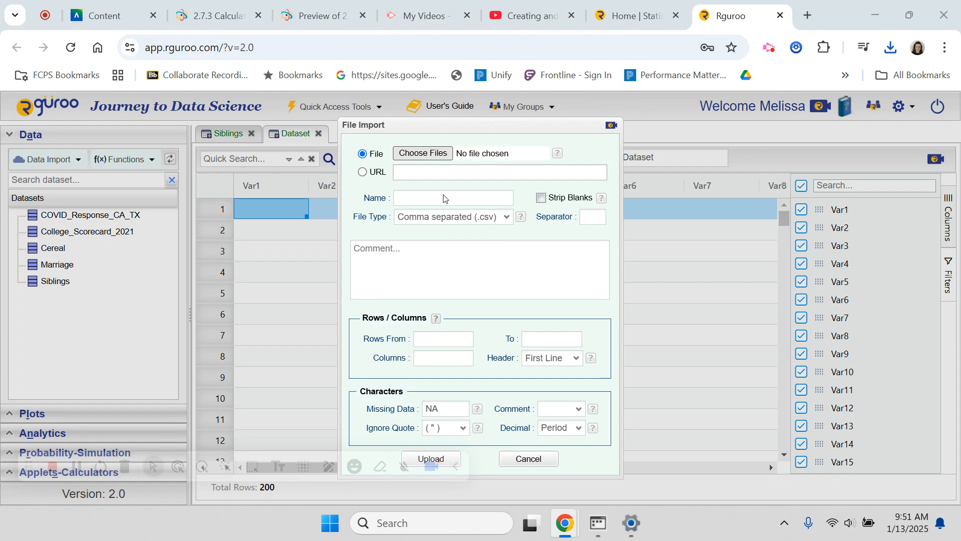
{"action": "left_click", "coordinate": [363, 154]}
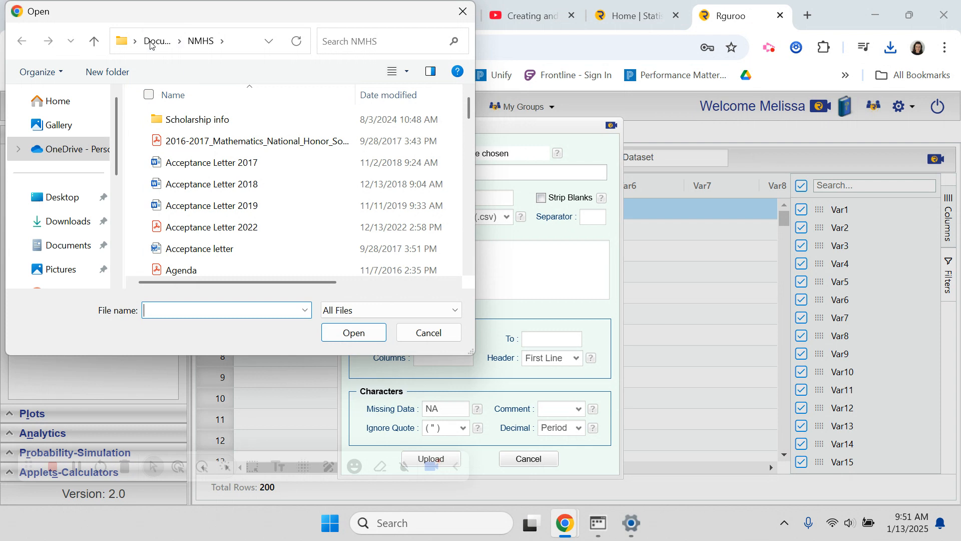
{"action": "left_click", "coordinate": [65, 221]}
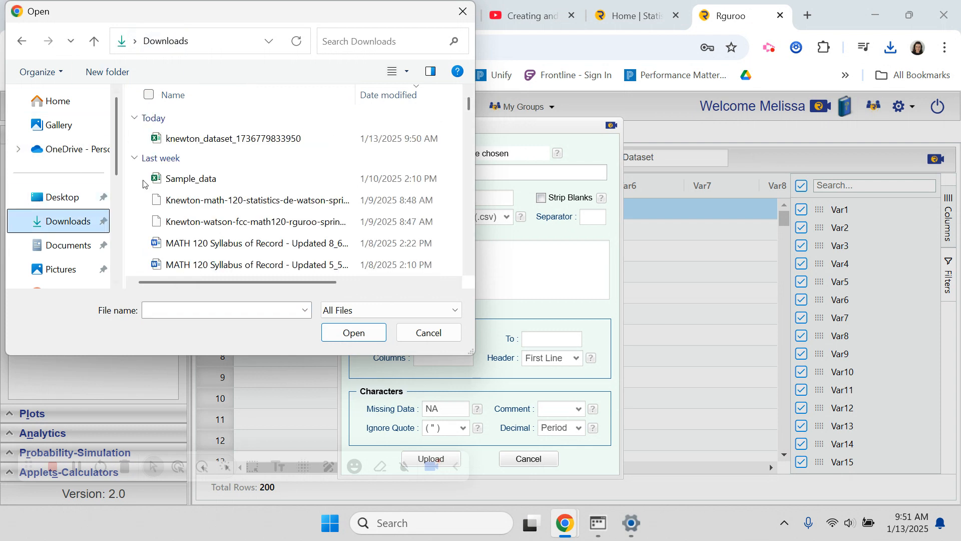
{"action": "double_click", "coordinate": [224, 138]}
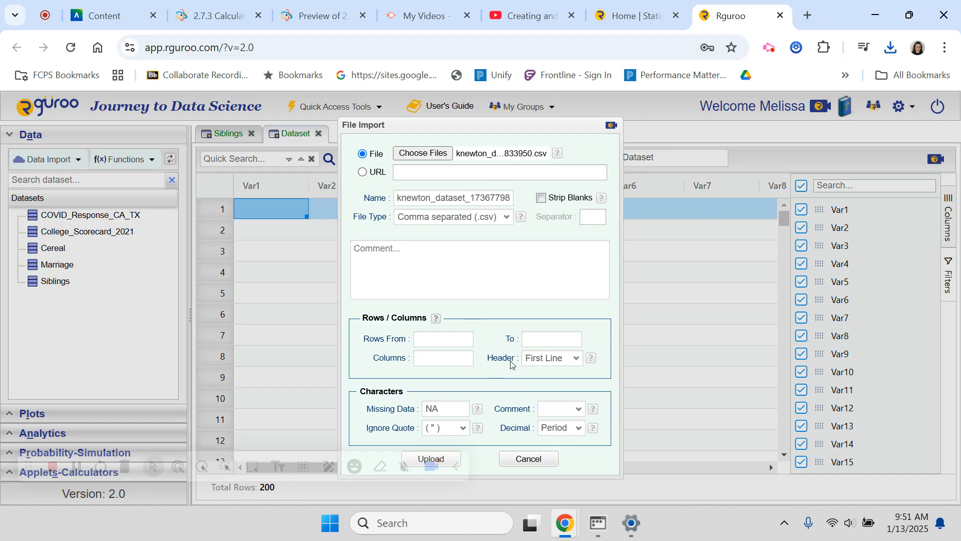
Check the mileage table's heading in the Knewton preview and keep First Line as the header option of the Rguroo import.
{"action": "left_click", "coordinate": [331, 17]}
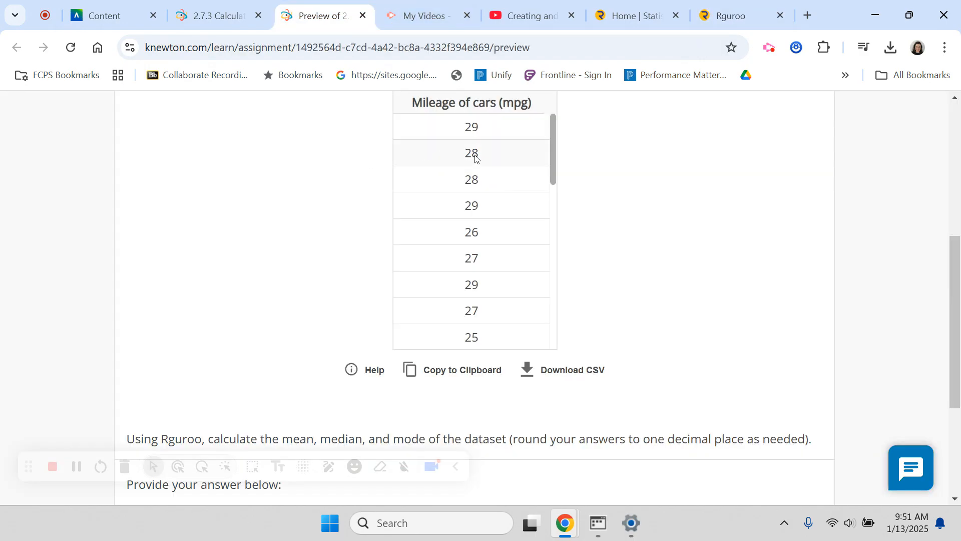
{"action": "scroll", "coordinate": [499, 164], "scroll_direction": "up", "scroll_amount": 2}
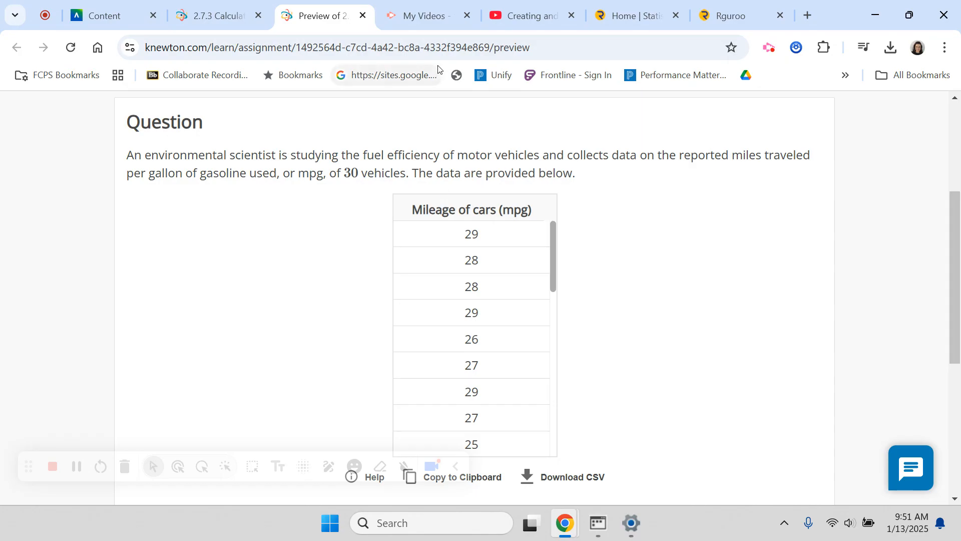
{"action": "left_click", "coordinate": [738, 20]}
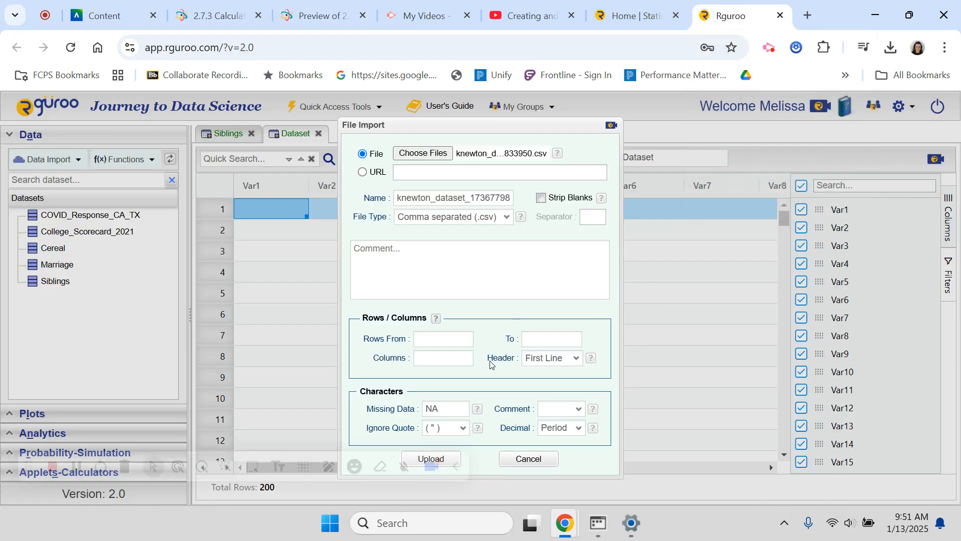
{"action": "left_click", "coordinate": [581, 360]}
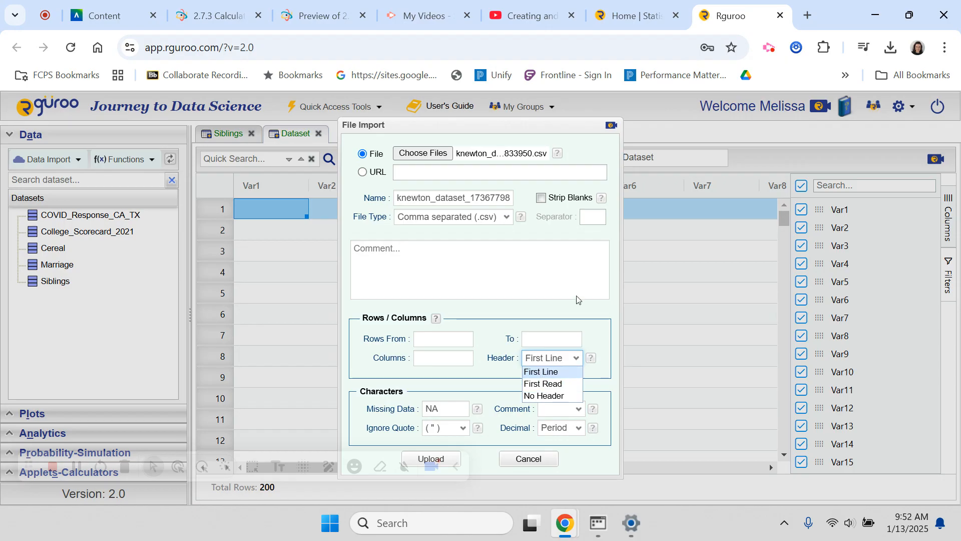
{"action": "left_click", "coordinate": [549, 360]}
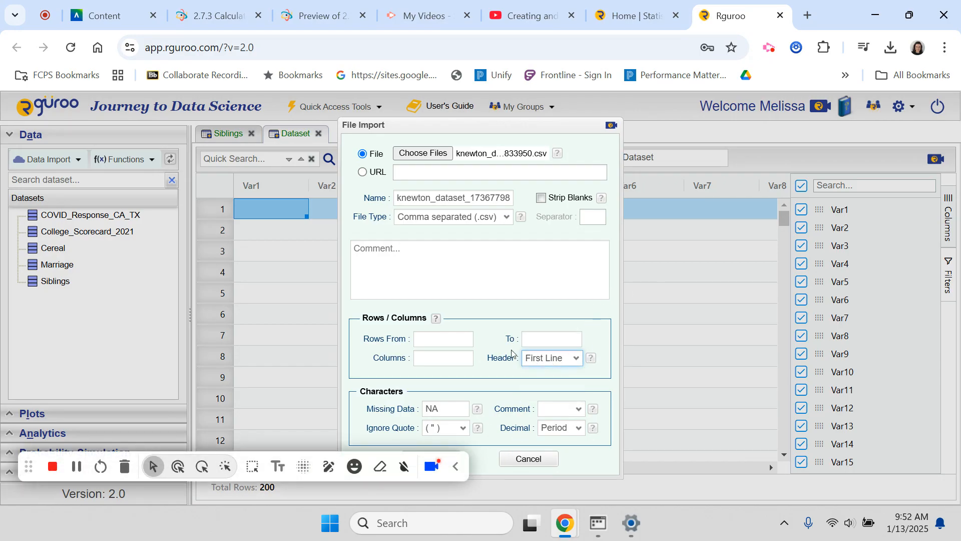
Upload the chosen CSV file and close its data summary.
{"action": "left_click_drag", "start_coordinate": [496, 122], "coordinate": [656, 118]}
{"action": "left_click", "coordinate": [592, 453]}
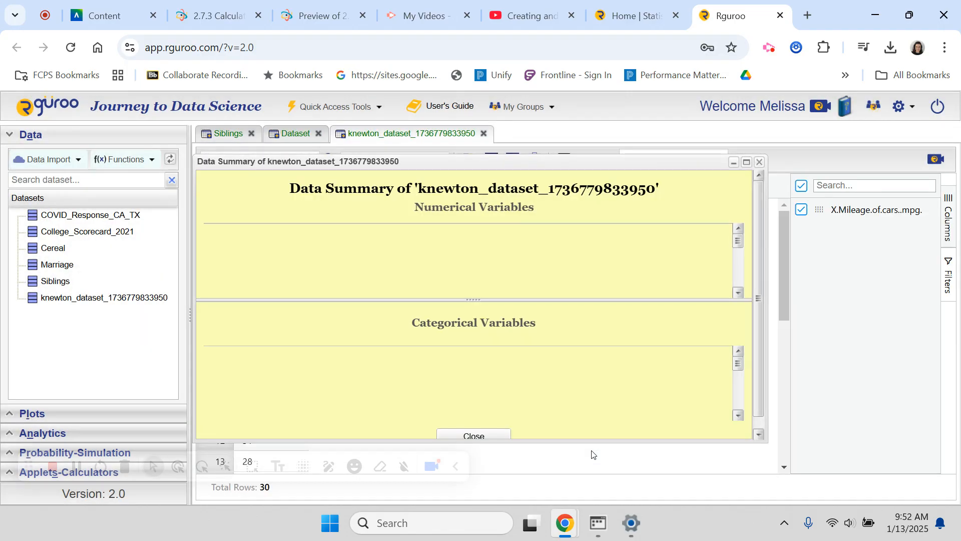
{"action": "left_click", "coordinate": [760, 162]}
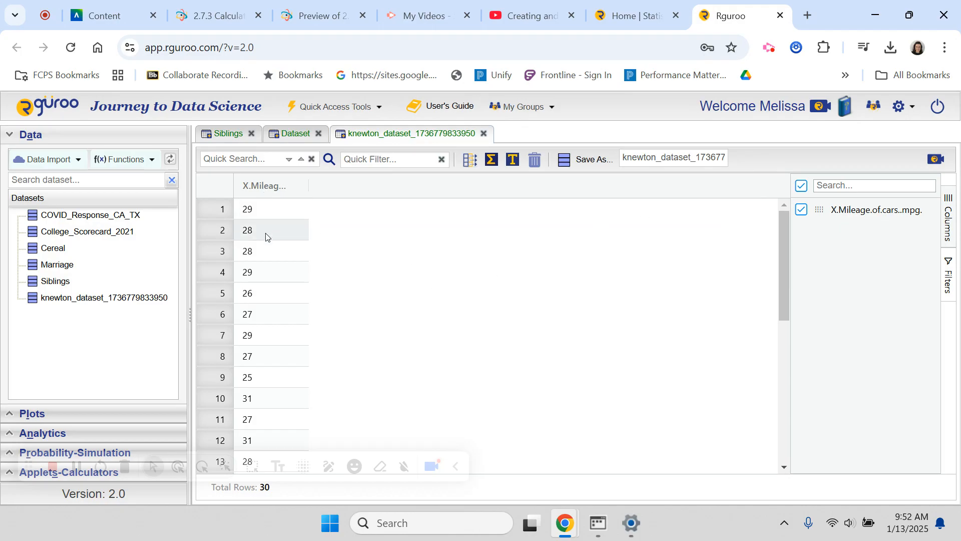
Review the imported car mileage rows and save the dataset under the name mileage.
{"action": "scroll", "coordinate": [268, 373], "scroll_direction": "down", "scroll_amount": 7}
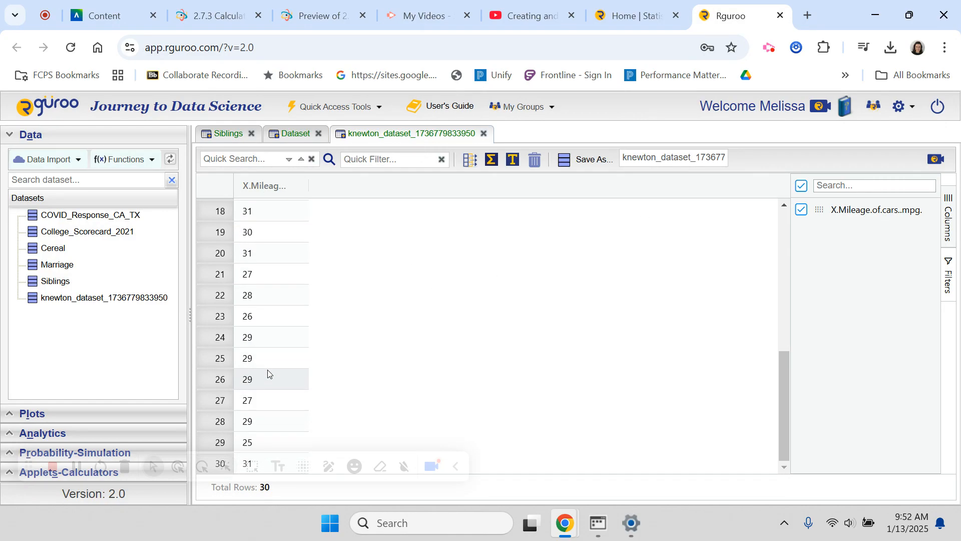
{"action": "scroll", "coordinate": [268, 374], "scroll_direction": "up", "scroll_amount": 7}
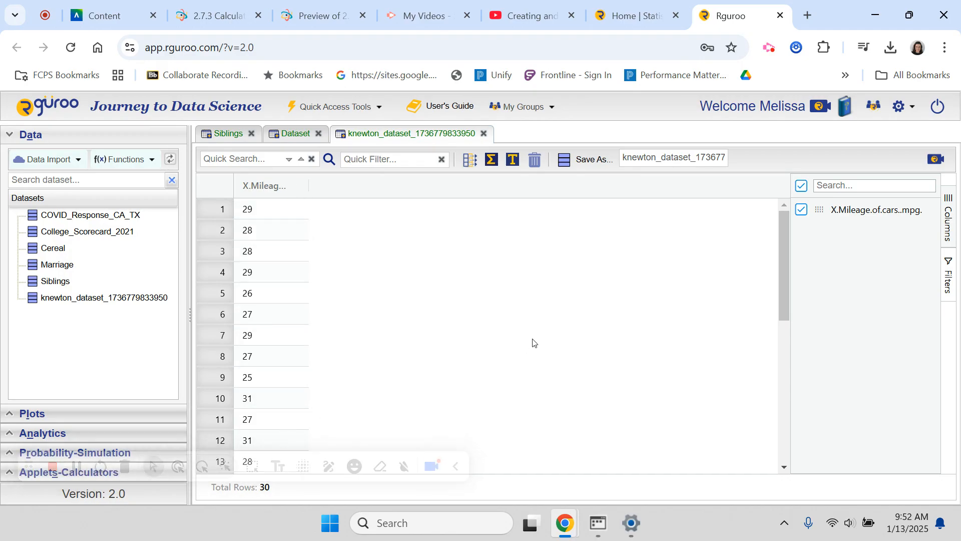
{"action": "scroll", "coordinate": [534, 343], "scroll_direction": "down", "scroll_amount": 7}
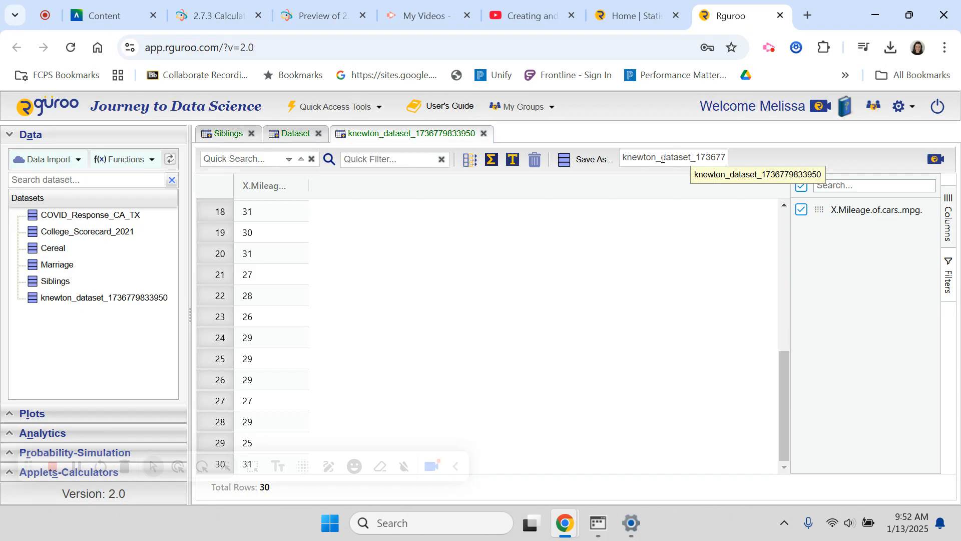
{"action": "left_click_drag", "start_coordinate": [622, 157], "coordinate": [740, 164]}
{"action": "type", "text": "mileage"}
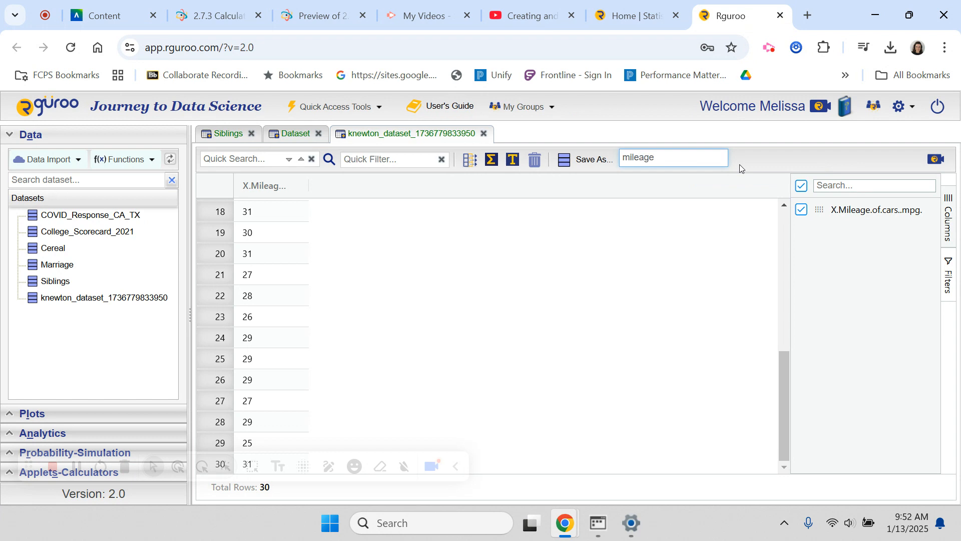
{"action": "left_click", "coordinate": [588, 162]}
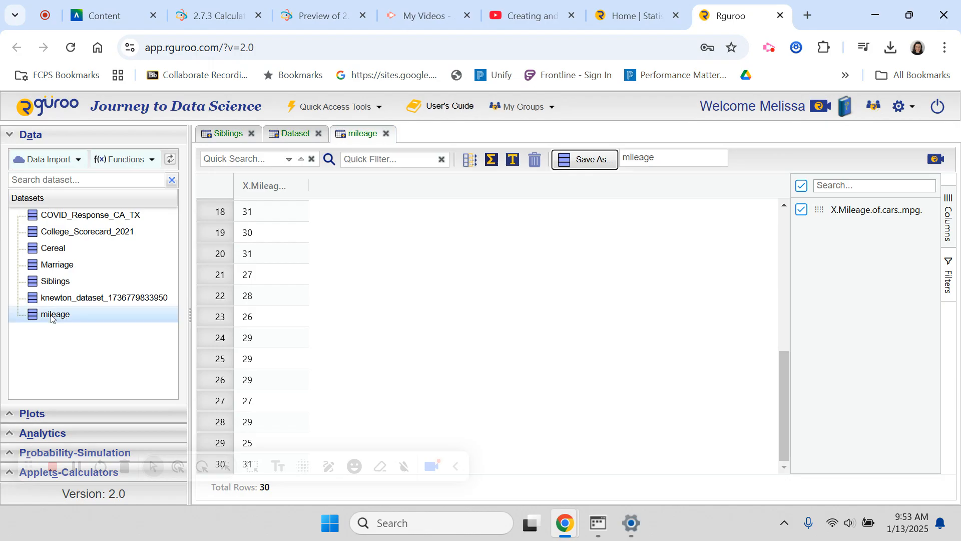
Collapse the Data section that lists the saved datasets.
{"action": "mouse_move", "coordinate": [52, 316]}
{"action": "mouse_move", "coordinate": [86, 297]}
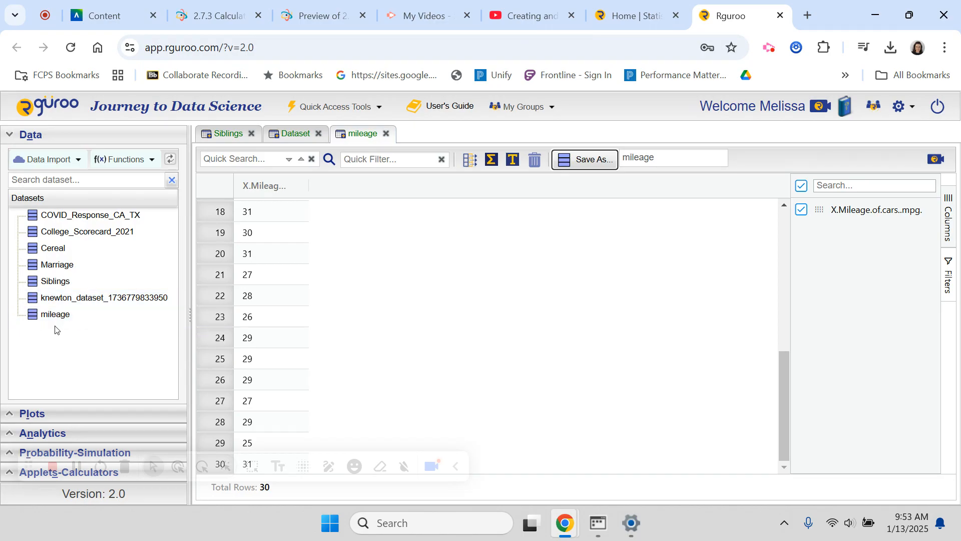
{"action": "mouse_move", "coordinate": [100, 321]}
{"action": "left_click", "coordinate": [9, 135]}
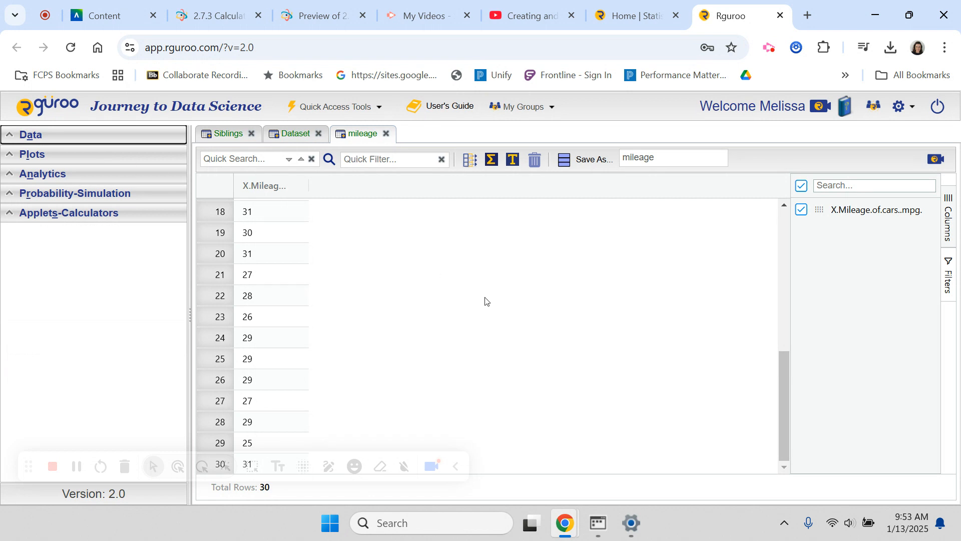